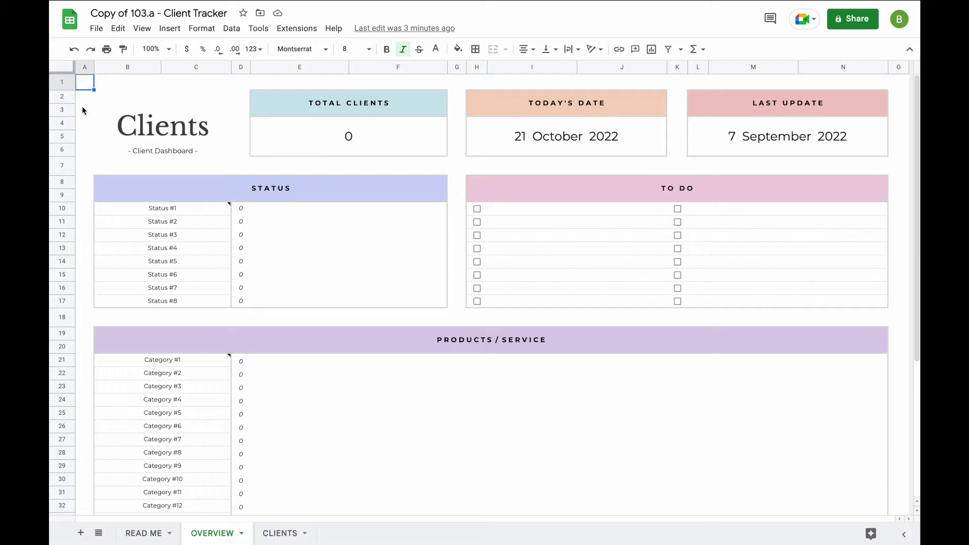
# - Look through the READ ME, OVERVIEW and CLIENTS sheets, ending on the OVERVIEW dashboard
pyautogui.click(134, 533)
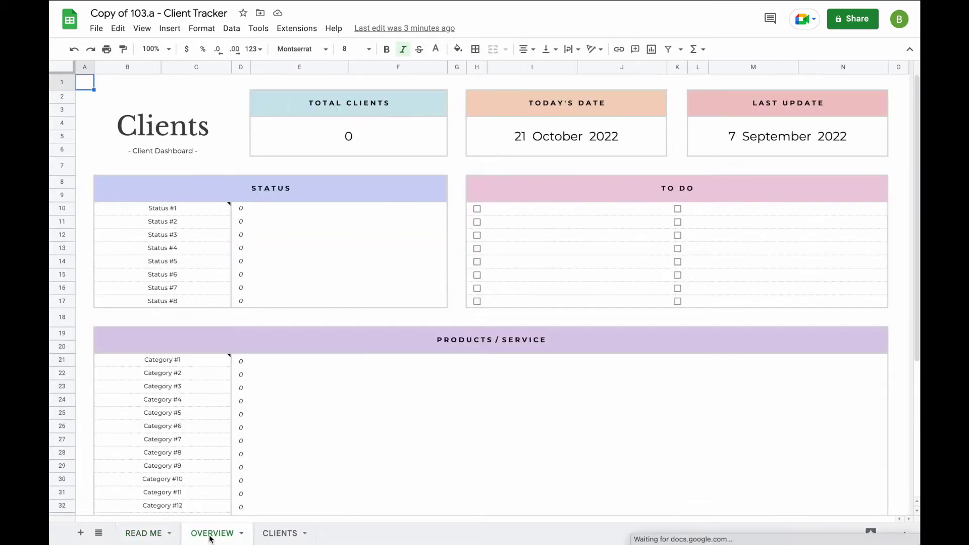
pyautogui.click(211, 537)
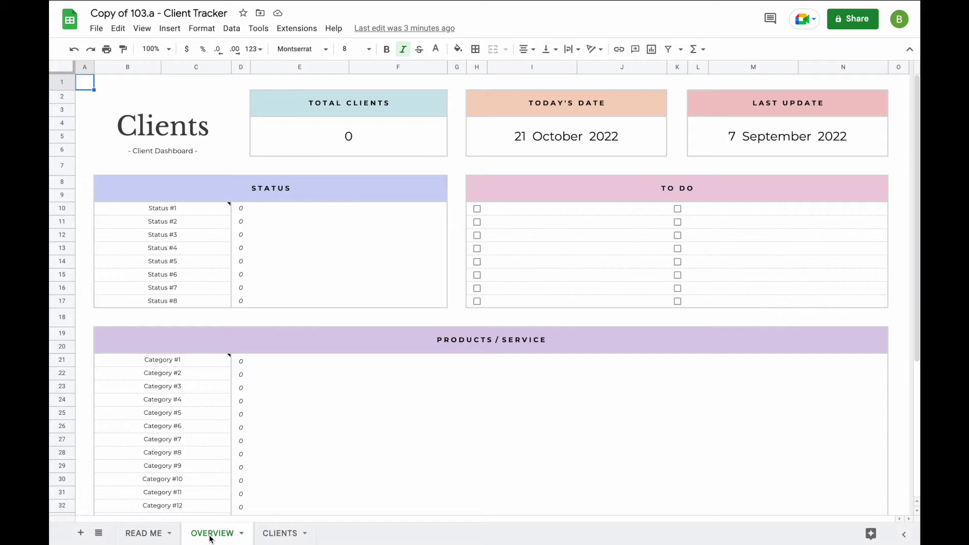
pyautogui.click(288, 537)
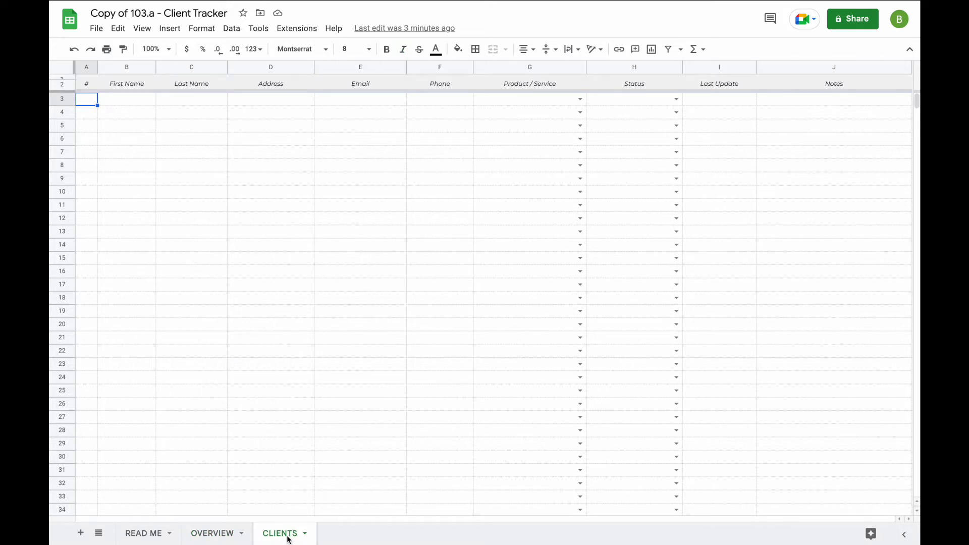
pyautogui.click(217, 540)
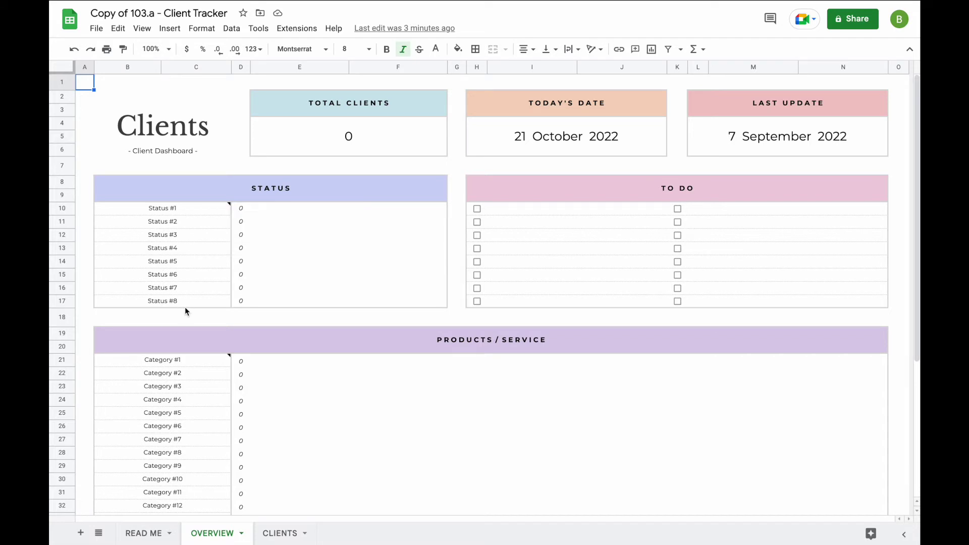
# - Scroll down to review the Status and Products / Service category counts, then return to the top
pyautogui.scroll(-2, 185, 309)
pyautogui.scroll(-3, 186, 310)
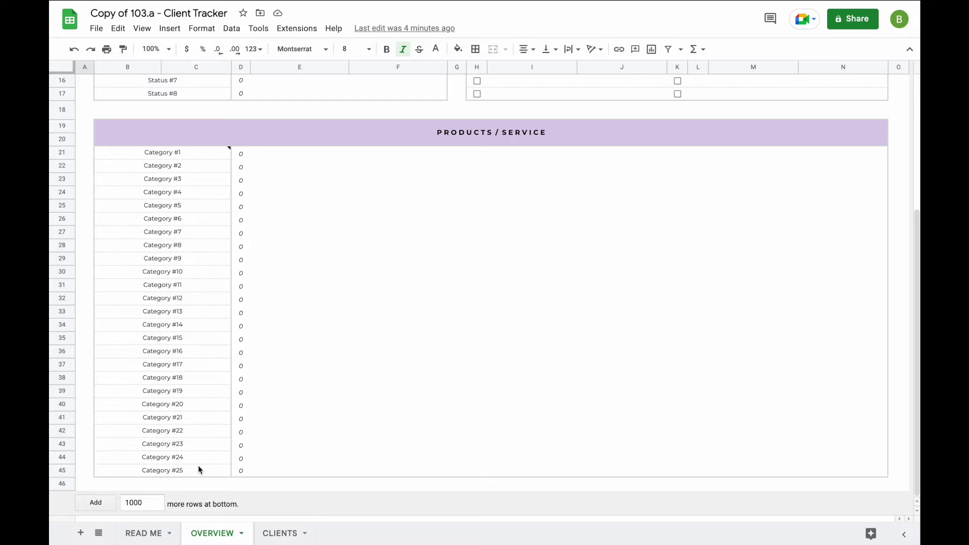
pyautogui.scroll(5, 199, 469)
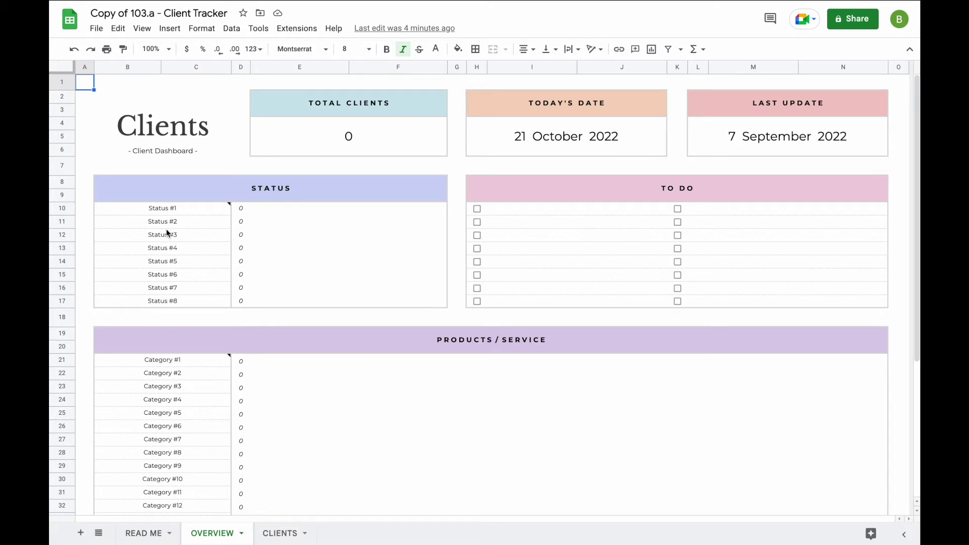
# - Rename Status #1 and #2 to Follow Up Needed and Appointment Scheduled
pyautogui.click(175, 209)
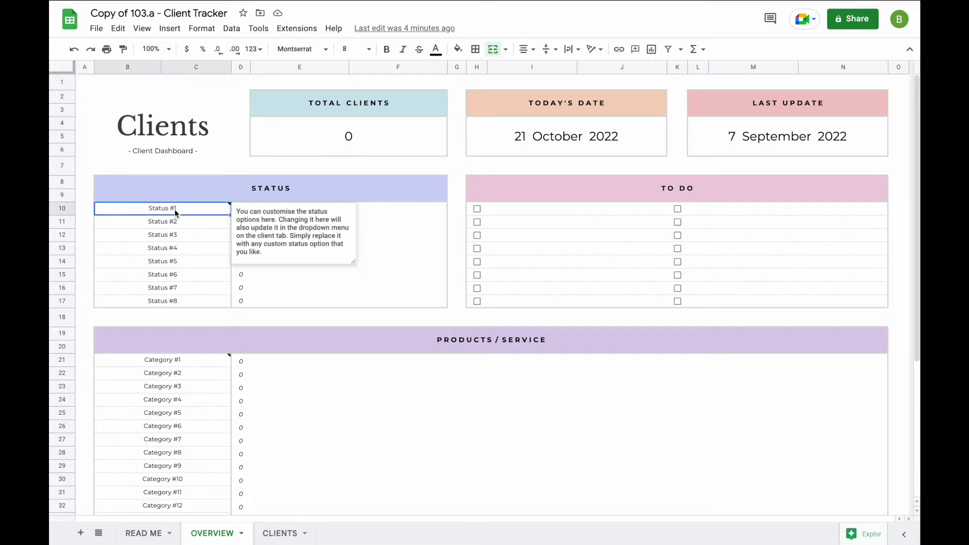
pyautogui.doubleClick(174, 209)
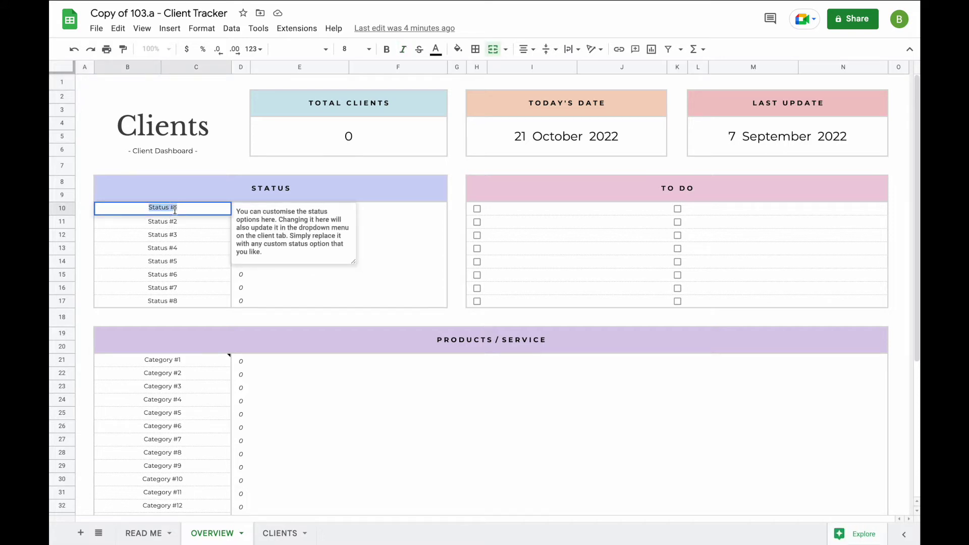
pyautogui.press('BackSpace')
pyautogui.write('Folloe')
pyautogui.press('BackSpace')
pyautogui.write('w Up Needed')
pyautogui.click(196, 224)
pyautogui.doubleClick(184, 223)
pyautogui.hotkey('ctrl', 'a')
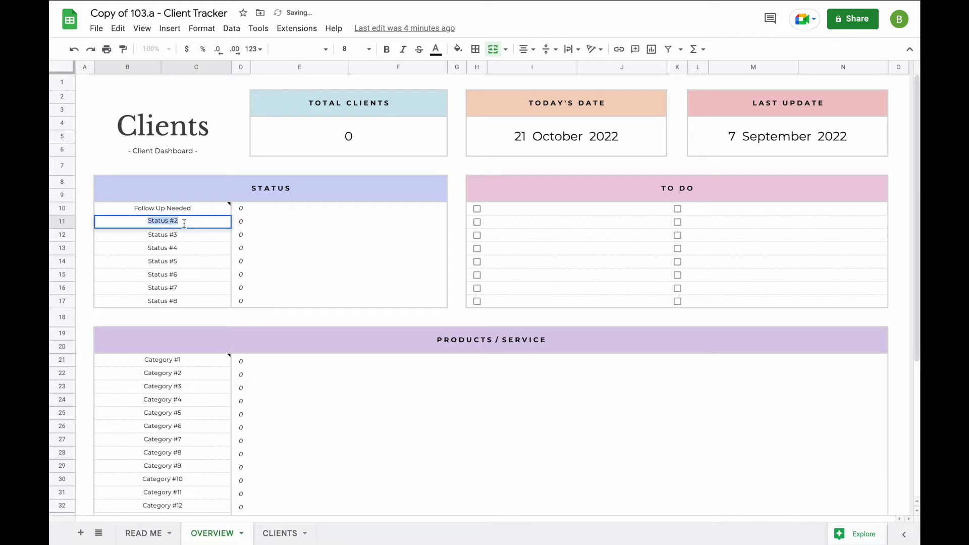
pyautogui.press('BackSpace')
pyautogui.write('Appointment Scheduled')
pyautogui.press('Return')
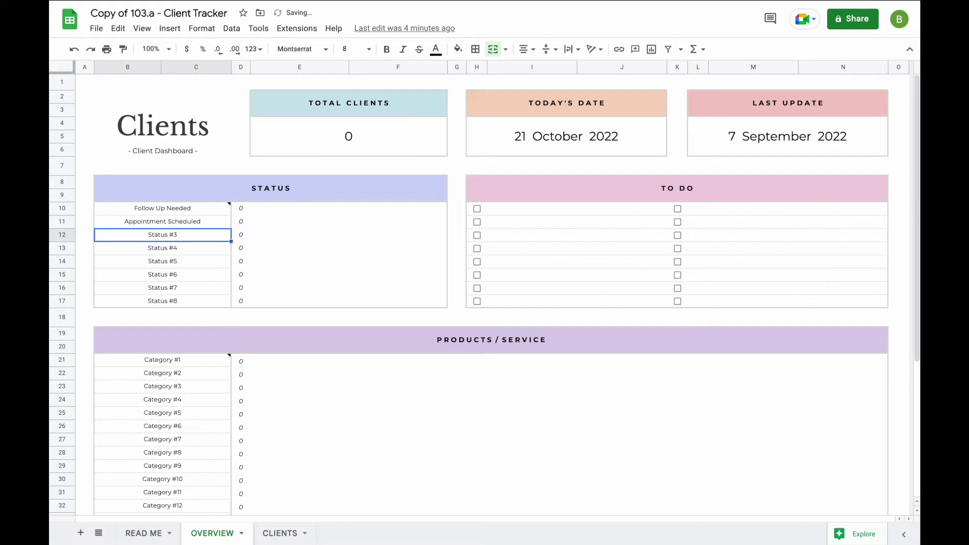
# - Rename Status #3 and #4 to Schedule Call and No Further Contact
pyautogui.tripleClick(174, 235)
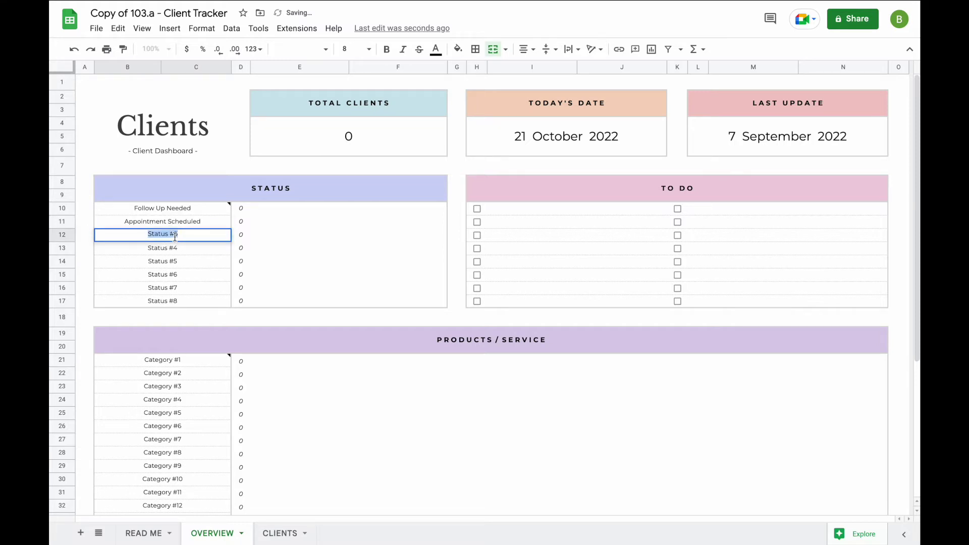
pyautogui.write('Schedule Call')
pyautogui.press('Return')
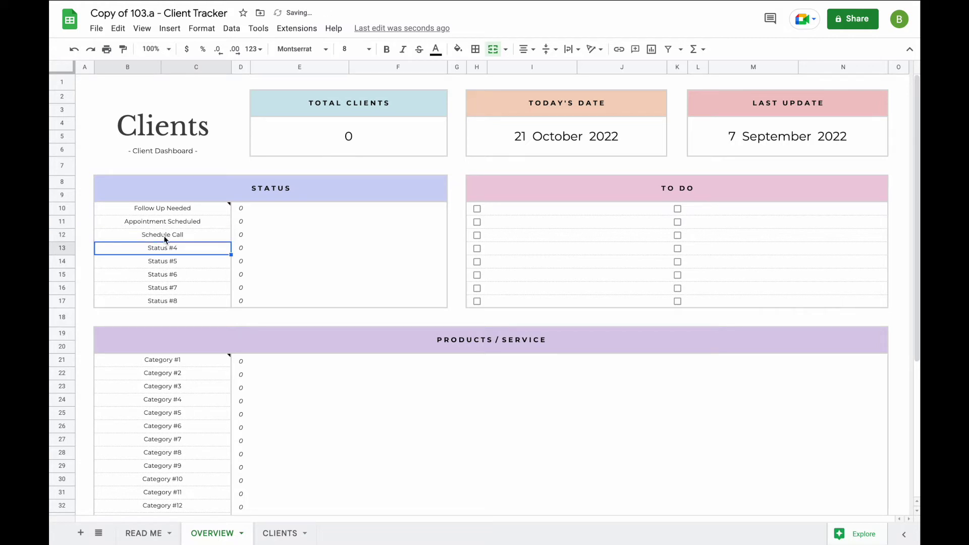
pyautogui.doubleClick(166, 248)
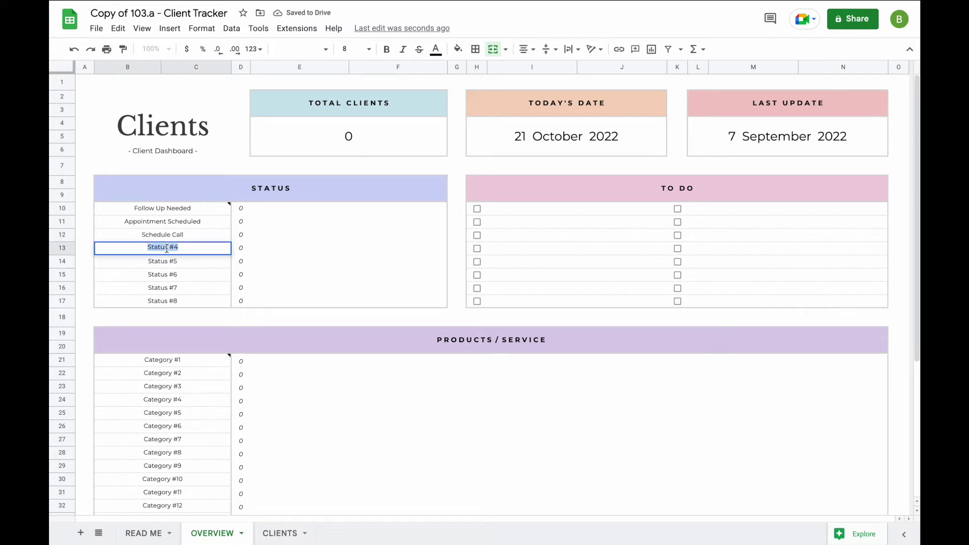
pyautogui.press('BackSpace')
pyautogui.write('No Further Cont')
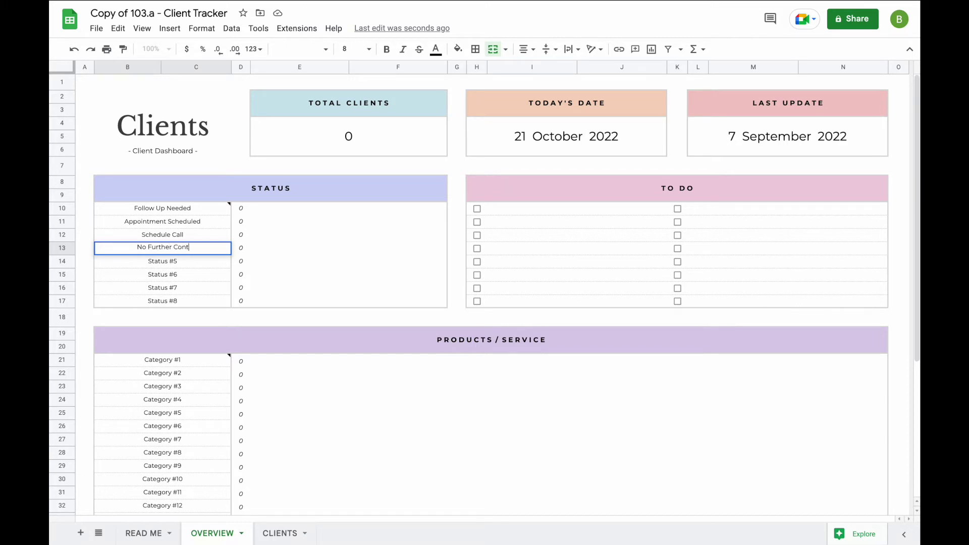
pyautogui.write('act')
pyautogui.press('Return')
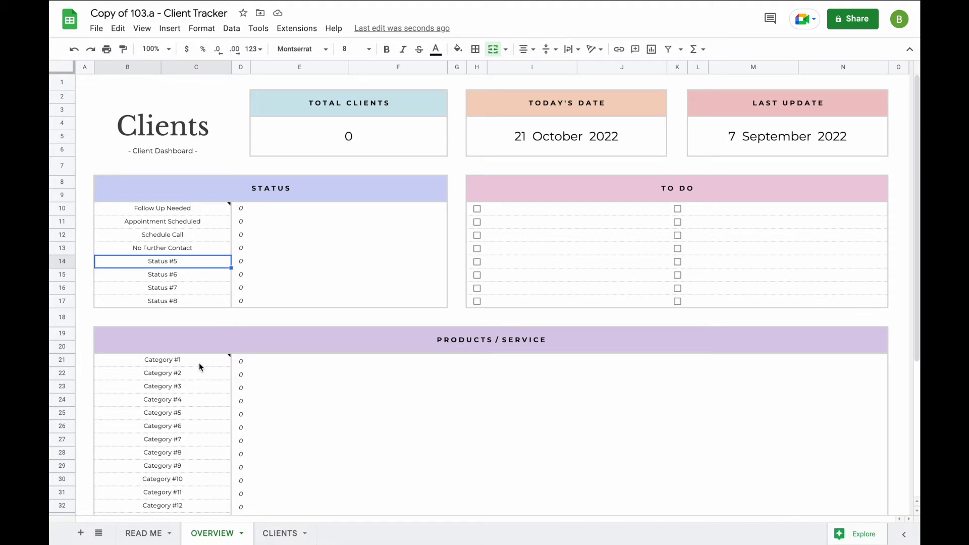
pyautogui.moveTo(199, 363)
# - On CLIENTS, preview the row 3 Product / Service and Status dropdown options without choosing any
pyautogui.click(280, 535)
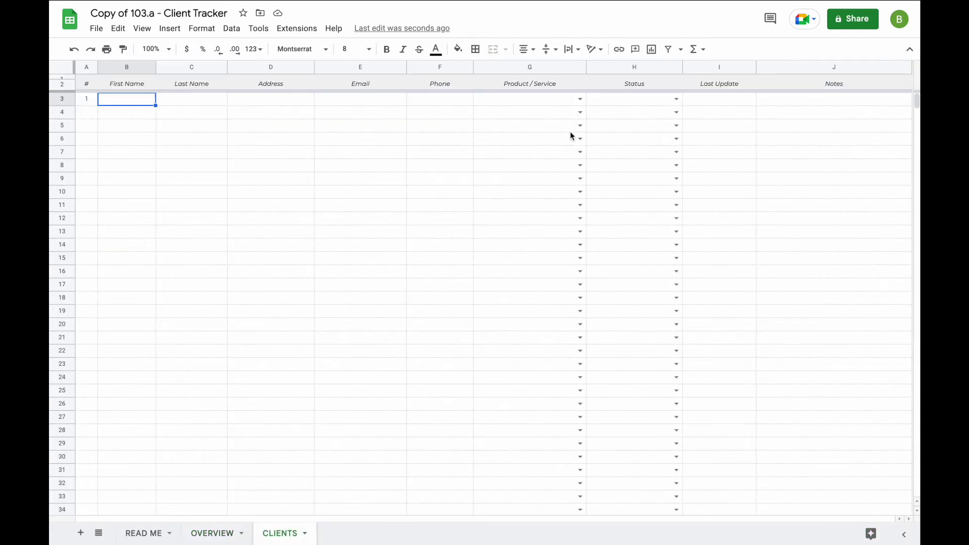
pyautogui.click(580, 100)
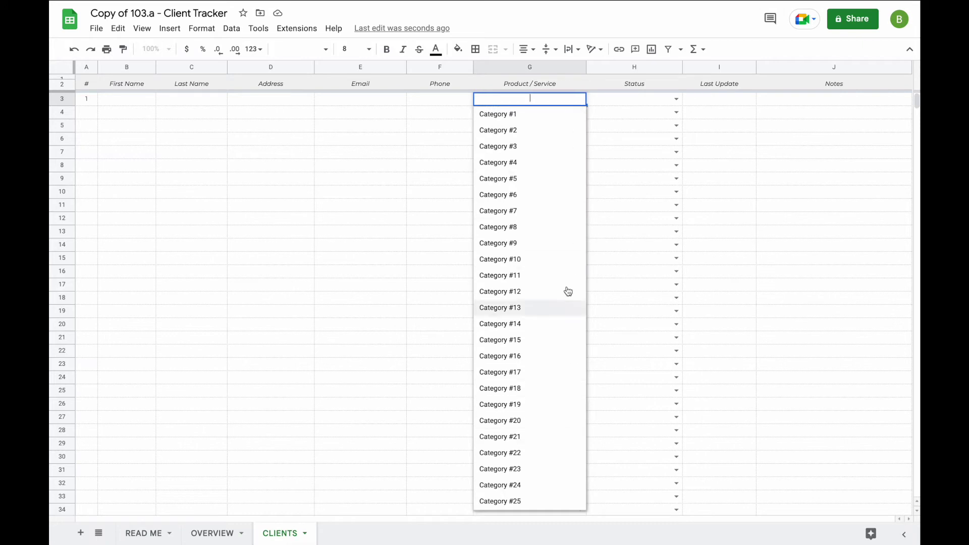
pyautogui.click(613, 102)
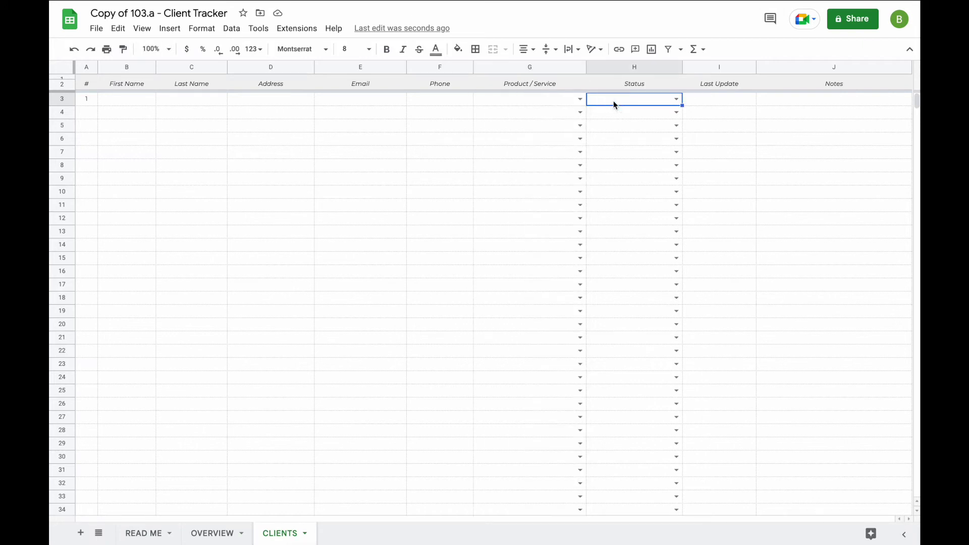
pyautogui.click(677, 99)
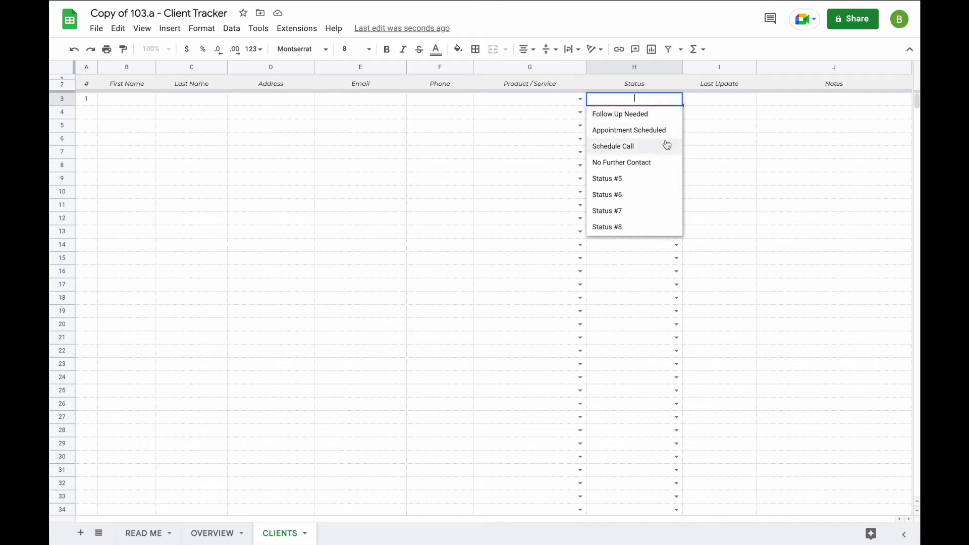
pyautogui.click(722, 166)
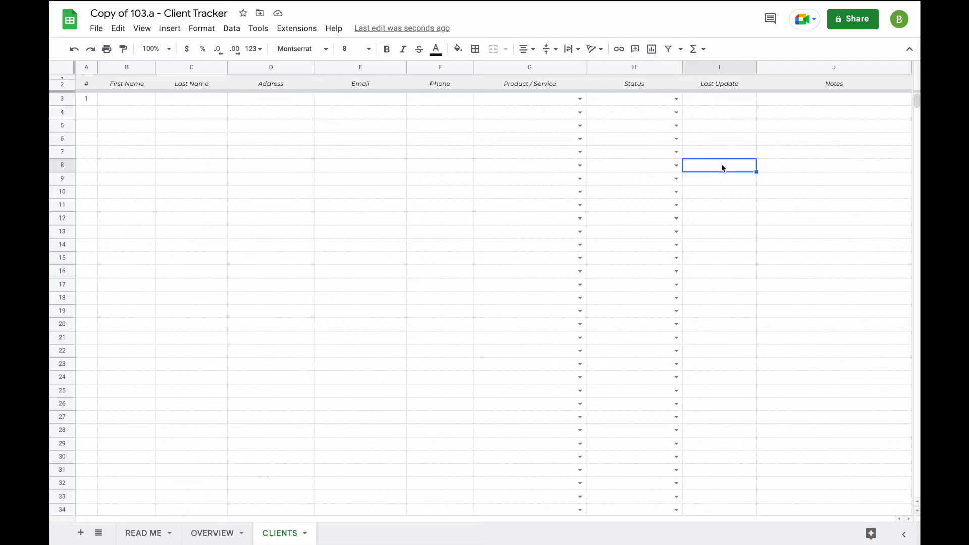
# - Enter the first client's first and last name, Category #1 and status Follow Up Needed
pyautogui.click(148, 101)
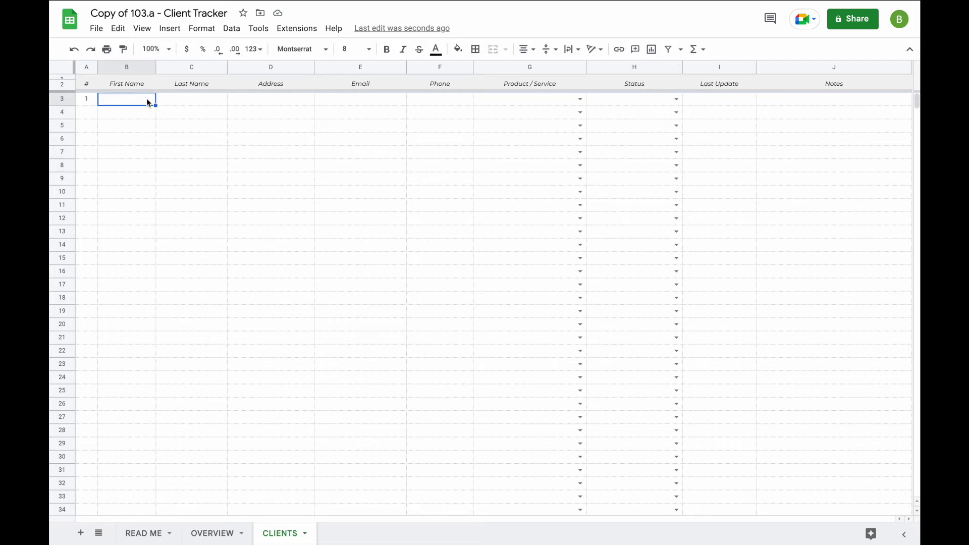
pyautogui.write('Smith')
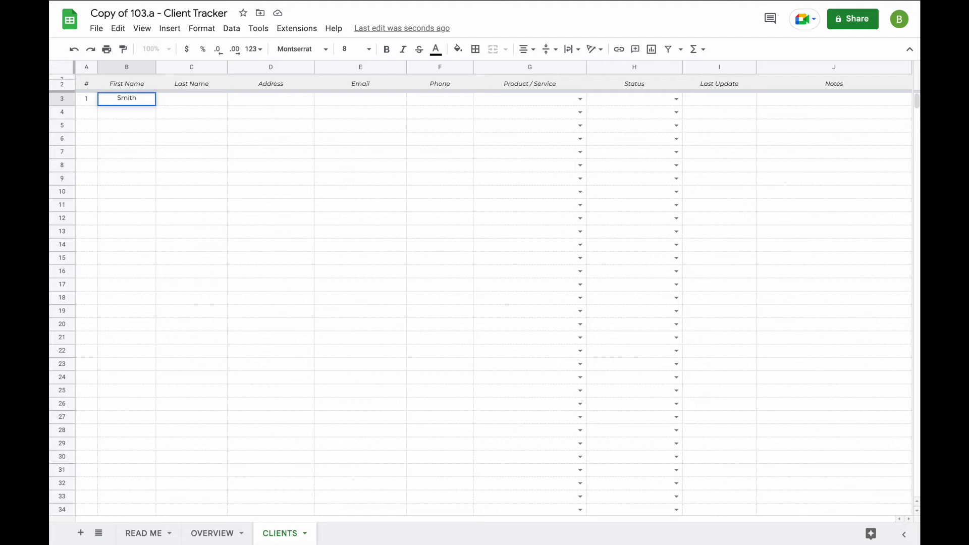
pyautogui.press('Tab')
pyautogui.write('Sarah')
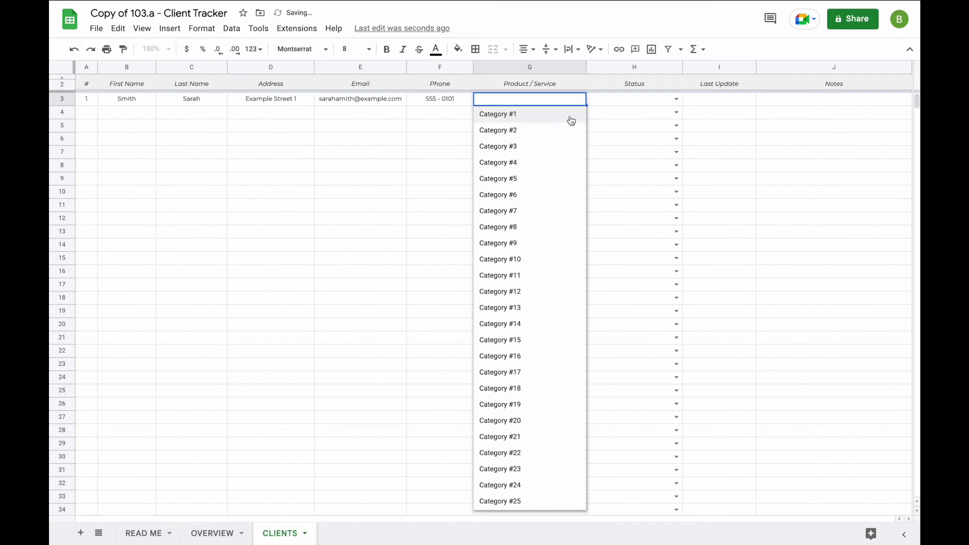
pyautogui.click(571, 116)
pyautogui.click(677, 98)
pyautogui.click(650, 114)
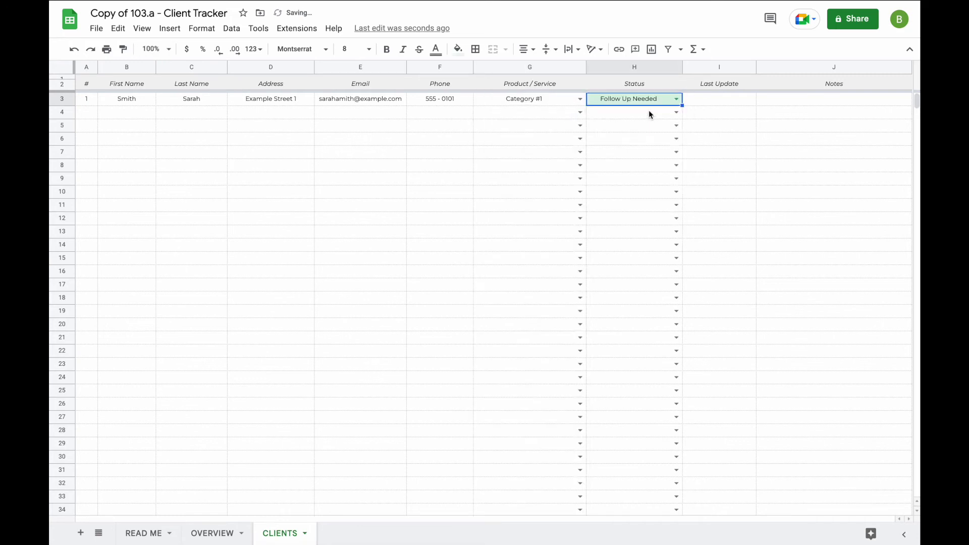
# - Keep the first client at Follow Up Needed and set row 4's status to Appointment Scheduled
pyautogui.click(677, 98)
pyautogui.click(676, 130)
pyautogui.click(677, 98)
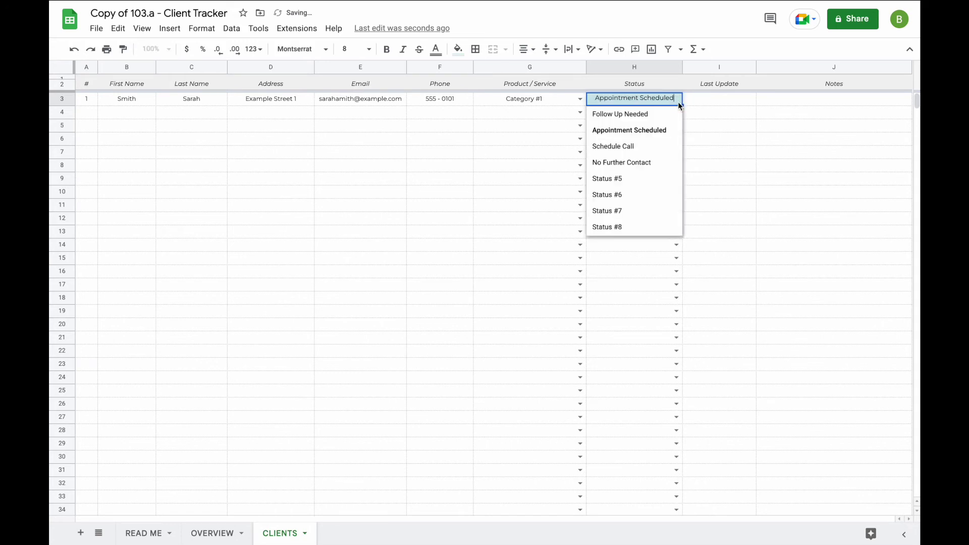
pyautogui.click(674, 146)
pyautogui.doubleClick(675, 99)
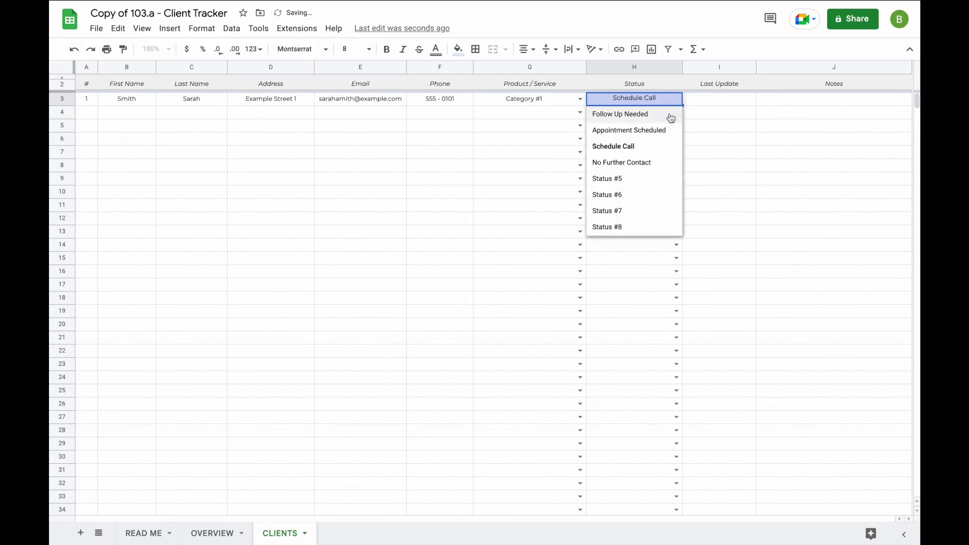
pyautogui.click(670, 115)
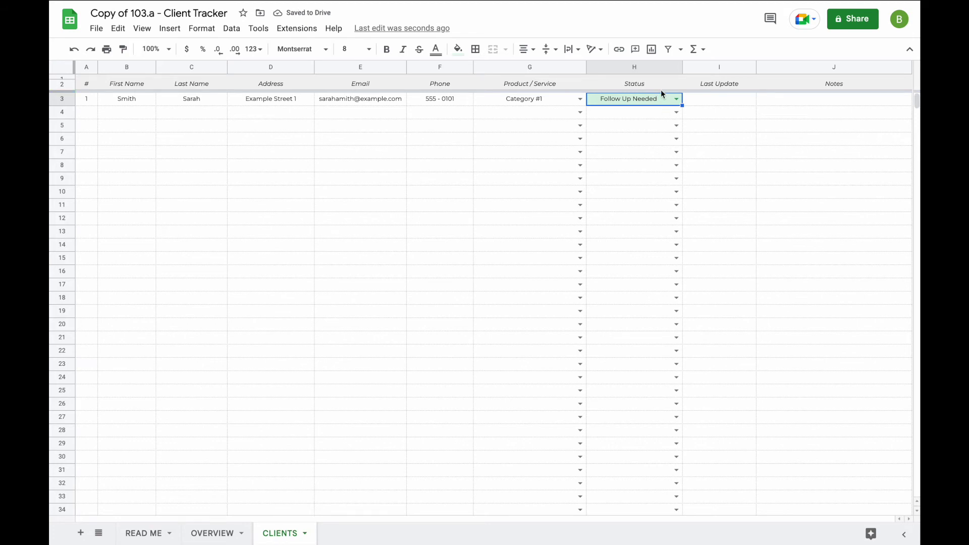
pyautogui.click(677, 110)
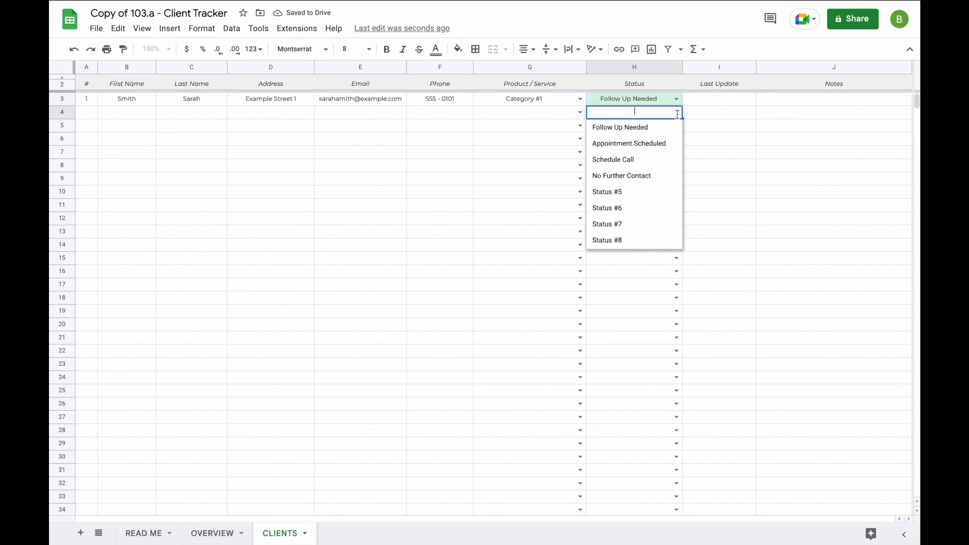
pyautogui.click(668, 147)
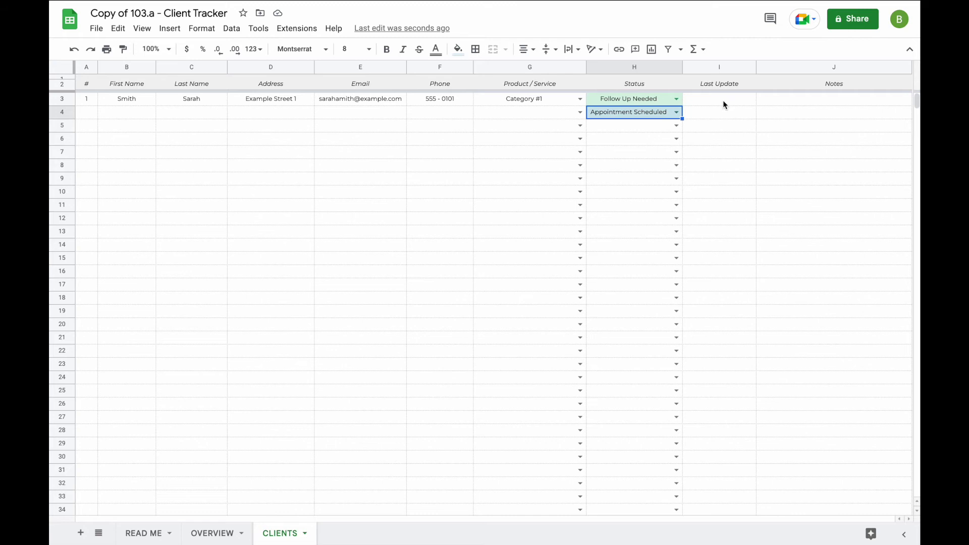
pyautogui.press('Tab')
pyautogui.press('Tab')
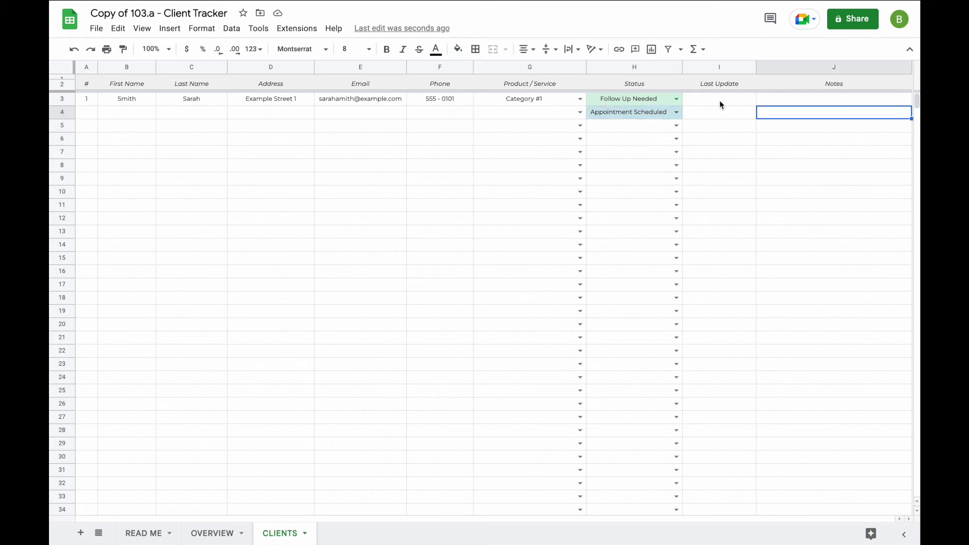
# - Set the first client's Last Update date to 21 Oct 2022 using the date picker
pyautogui.doubleClick(720, 101)
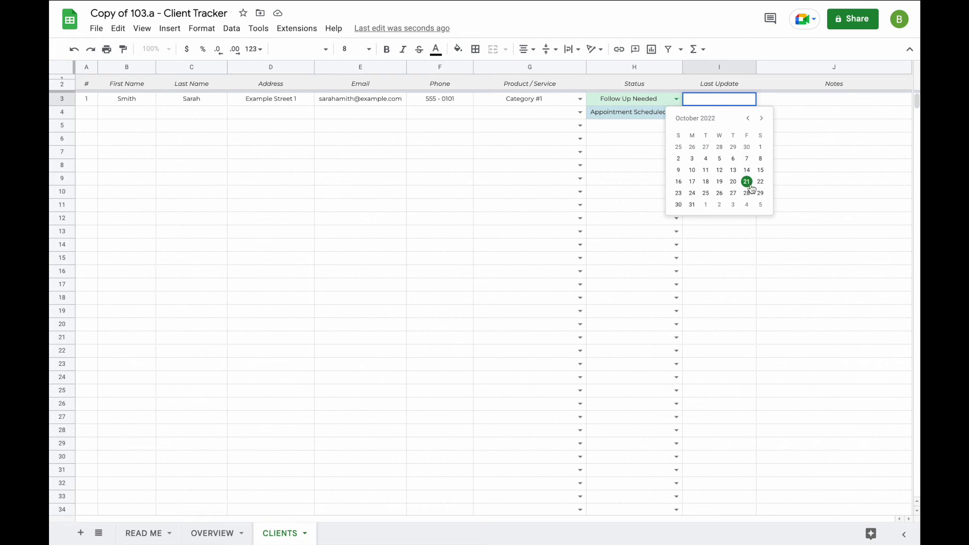
pyautogui.click(720, 181)
pyautogui.doubleClick(731, 101)
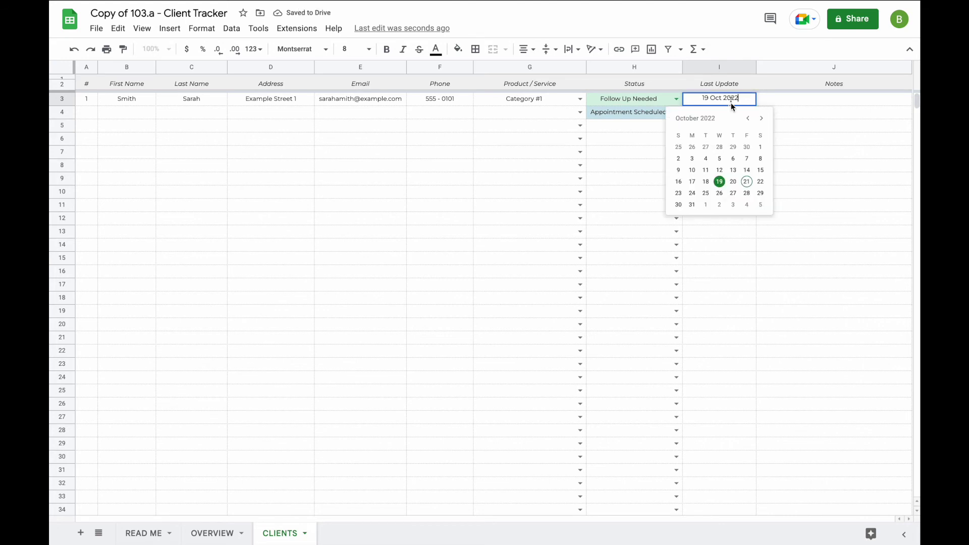
pyautogui.click(747, 182)
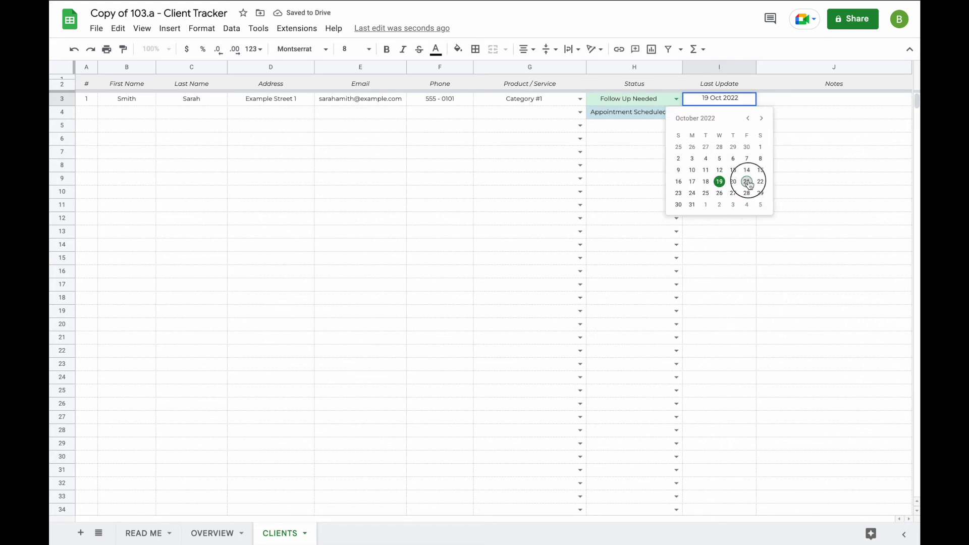
pyautogui.click(789, 99)
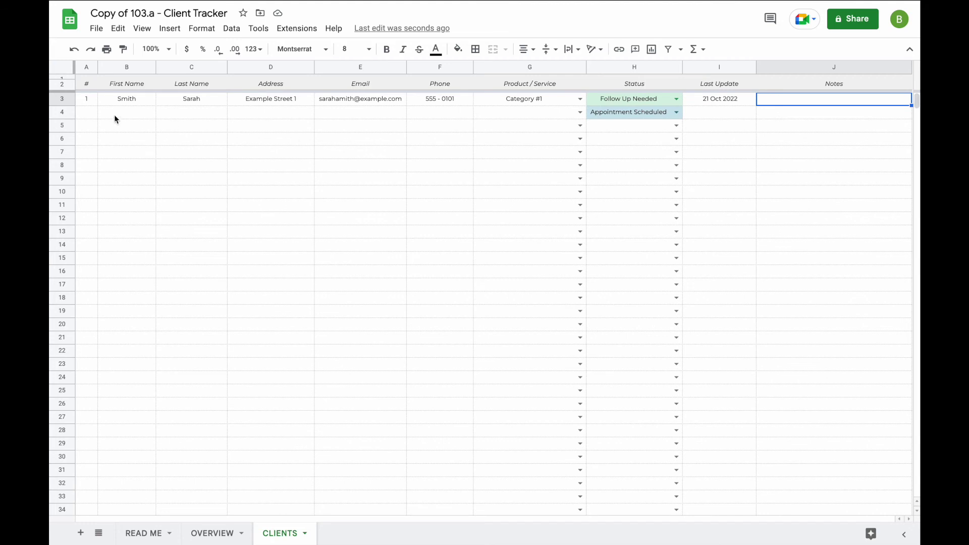
# - Number the new client rows 2, 3, 4 and fill in the same first name for each
pyautogui.click(90, 113)
pyautogui.write('2')
pyautogui.press('Return')
pyautogui.write('3')
pyautogui.press('Return')
pyautogui.write('4')
pyautogui.press('Tab')
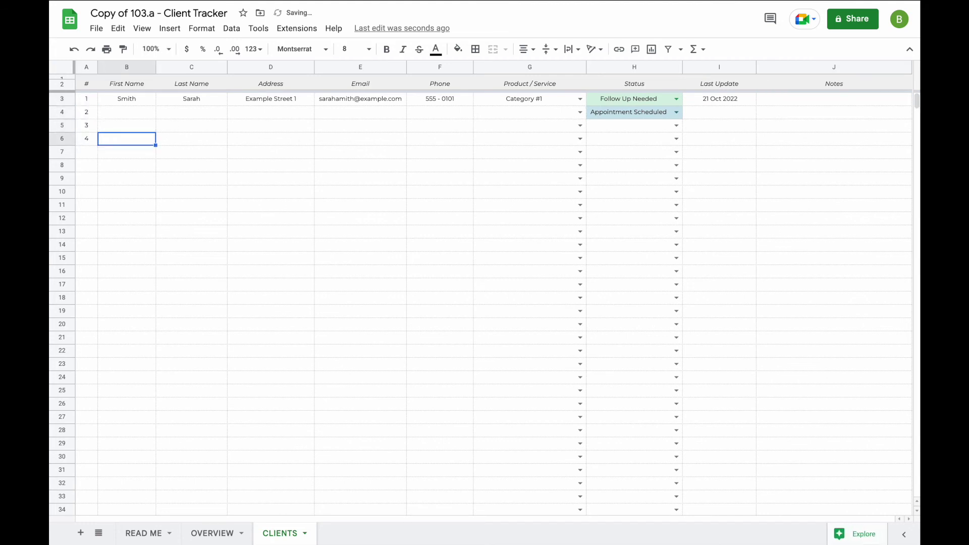
pyautogui.click(127, 112)
pyautogui.write('Smith')
pyautogui.press('Return')
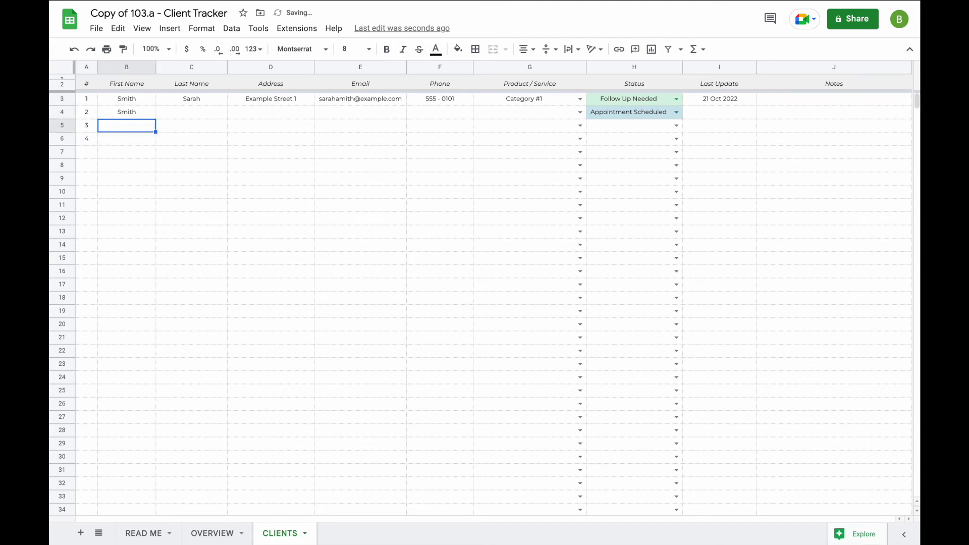
pyautogui.write('Smith')
pyautogui.press('Return')
pyautogui.write('Smith')
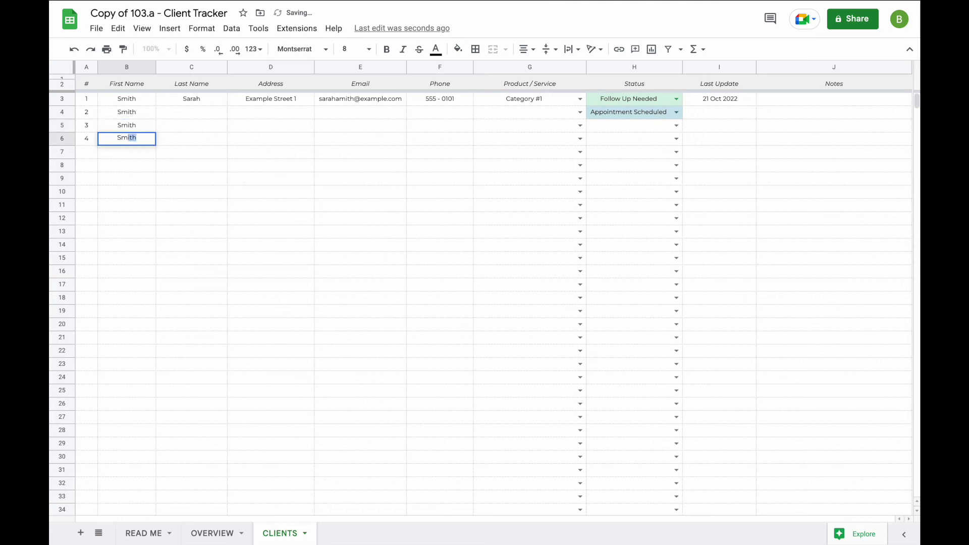
pyautogui.click(222, 111)
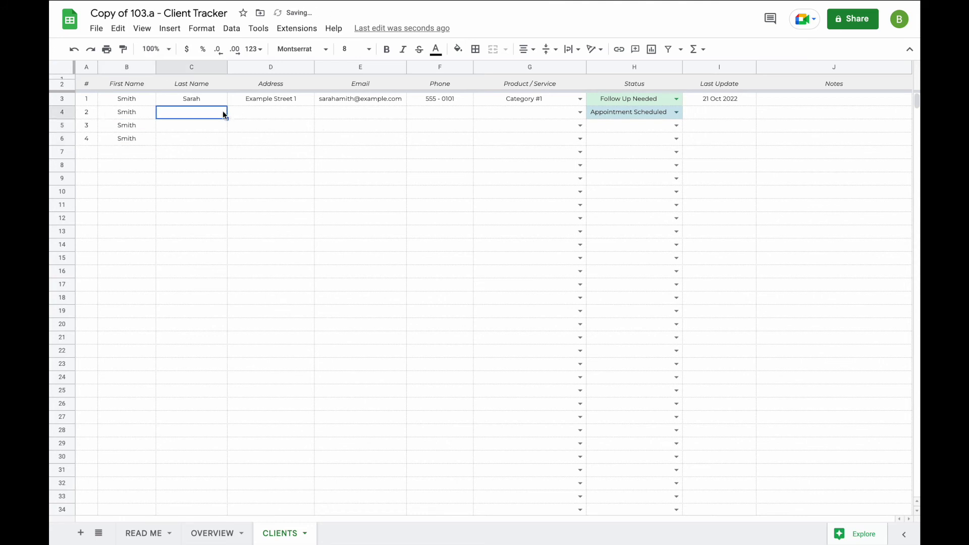
# - Give rows 4–6 Category #2, #1, #4, and rows 5–6 statuses Follow Up Needed and Schedule Call
pyautogui.click(580, 112)
pyautogui.click(564, 144)
pyautogui.click(581, 125)
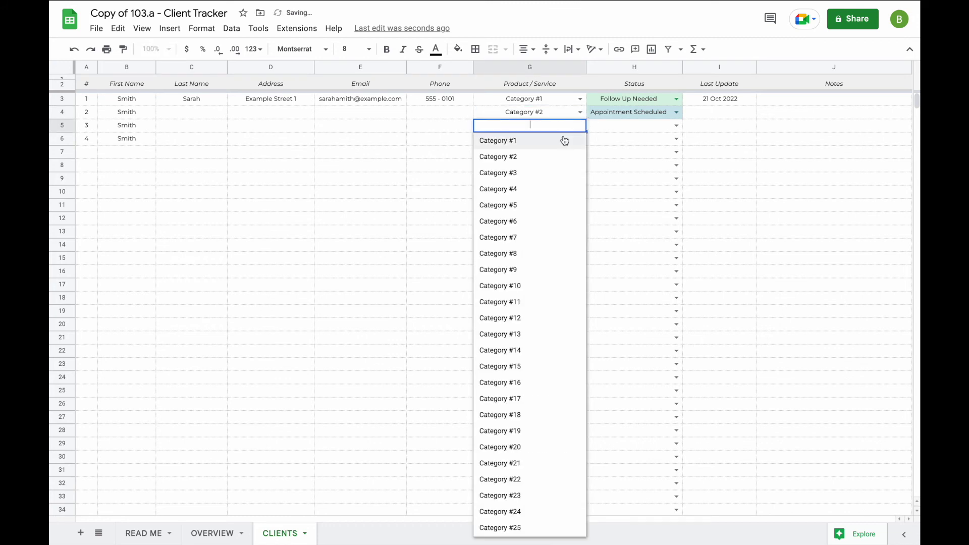
pyautogui.click(565, 141)
pyautogui.click(581, 137)
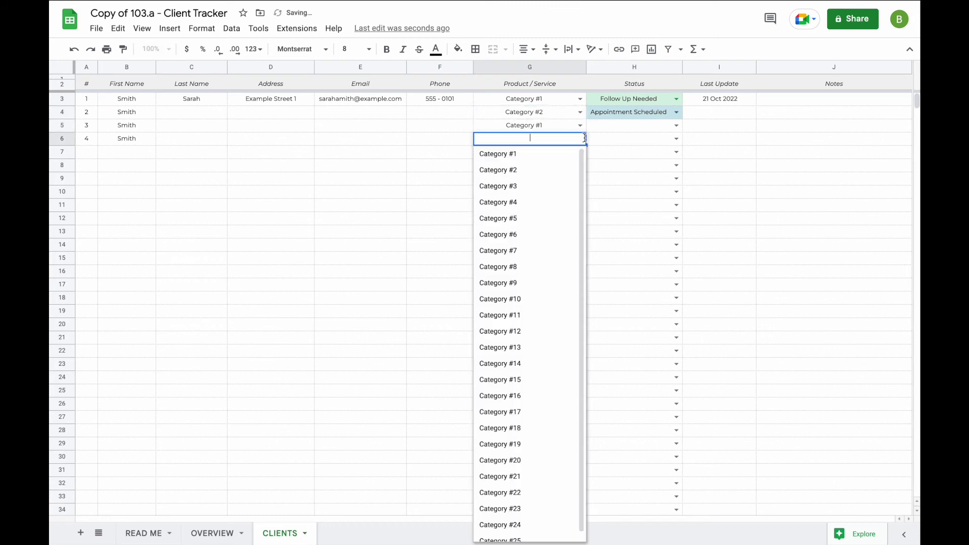
pyautogui.click(554, 210)
pyautogui.click(677, 125)
pyautogui.click(660, 141)
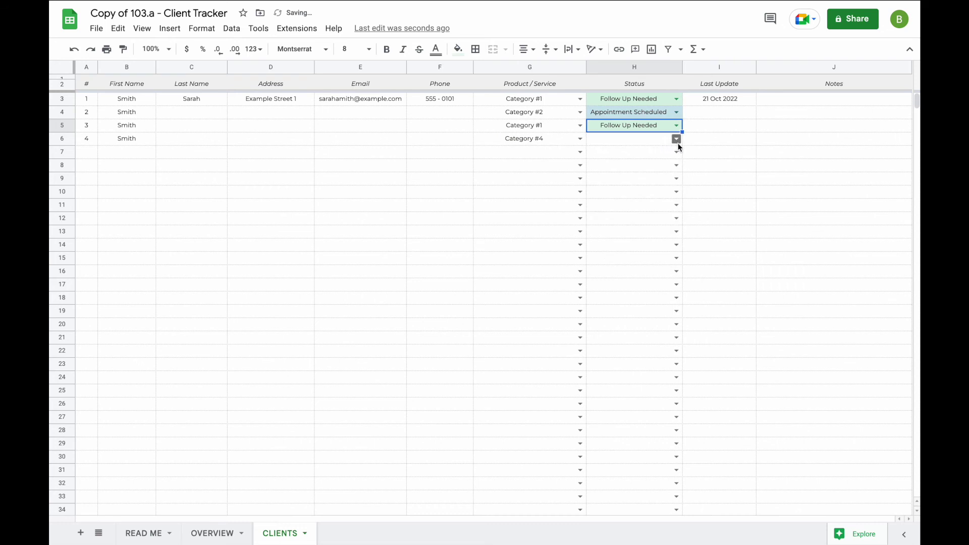
pyautogui.click(676, 140)
pyautogui.click(665, 185)
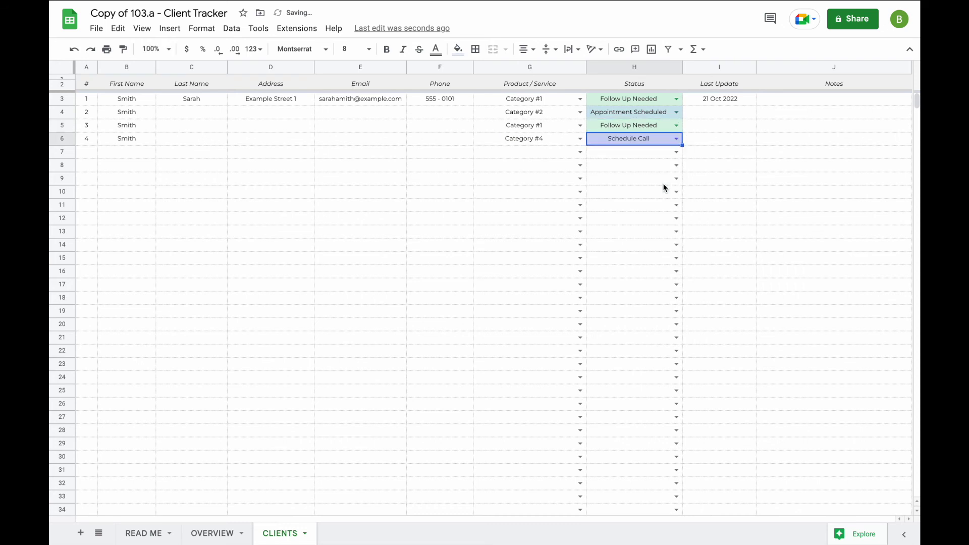
# - Check the OVERVIEW counts: 4 total clients, with Appointment Scheduled and Schedule Call at 1 each
pyautogui.click(217, 539)
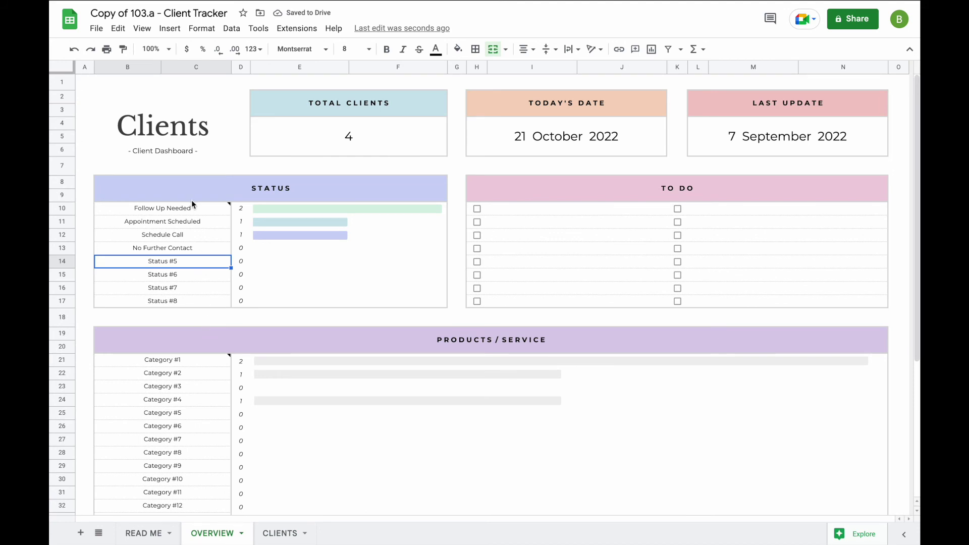
pyautogui.click(190, 222)
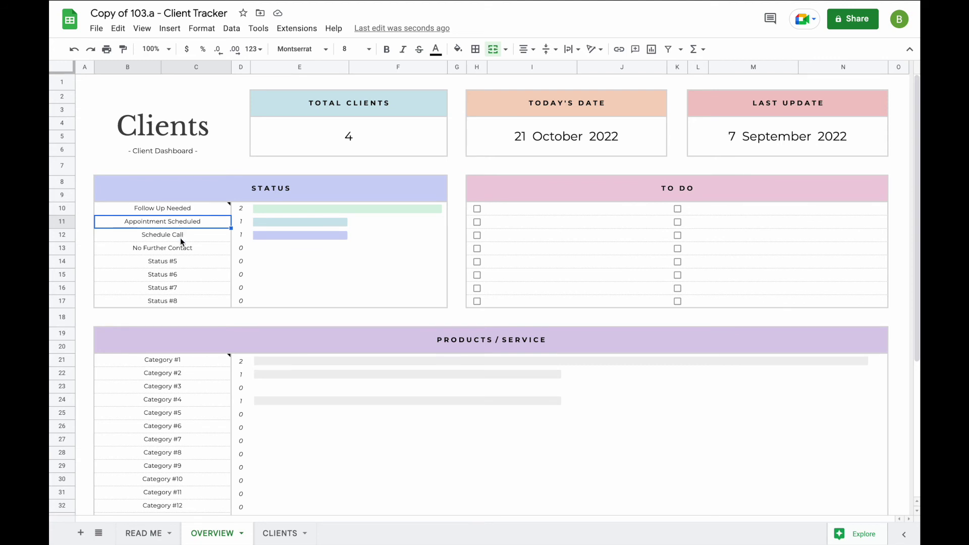
pyautogui.click(180, 237)
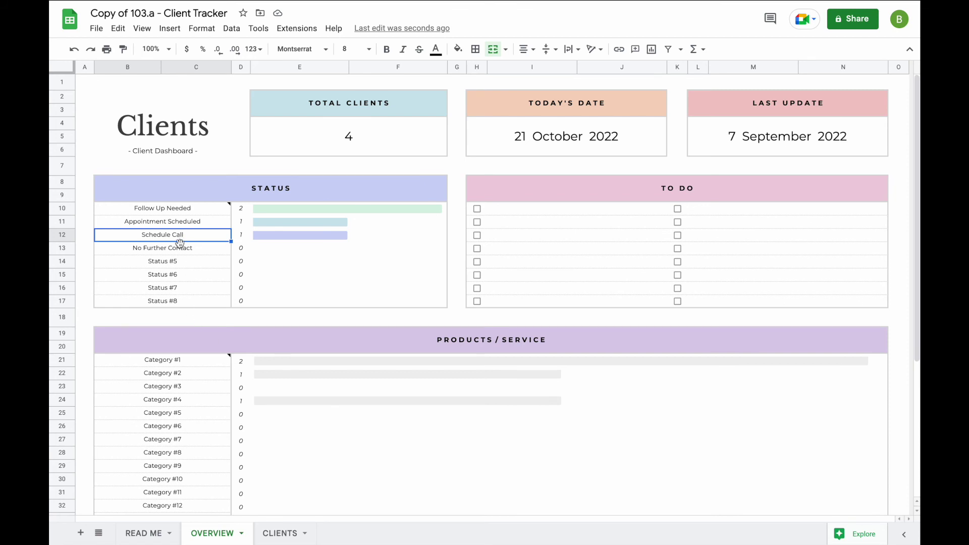
pyautogui.click(497, 211)
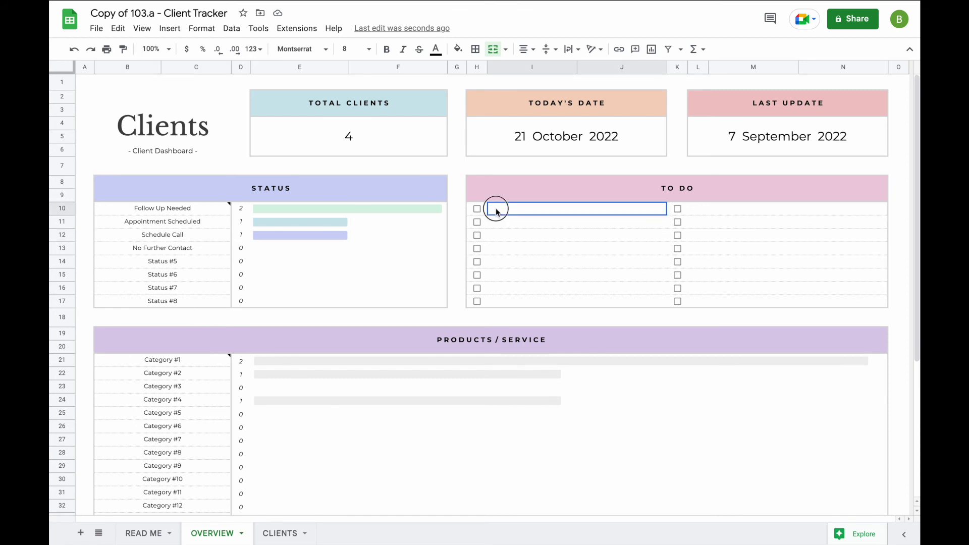
pyautogui.click(479, 209)
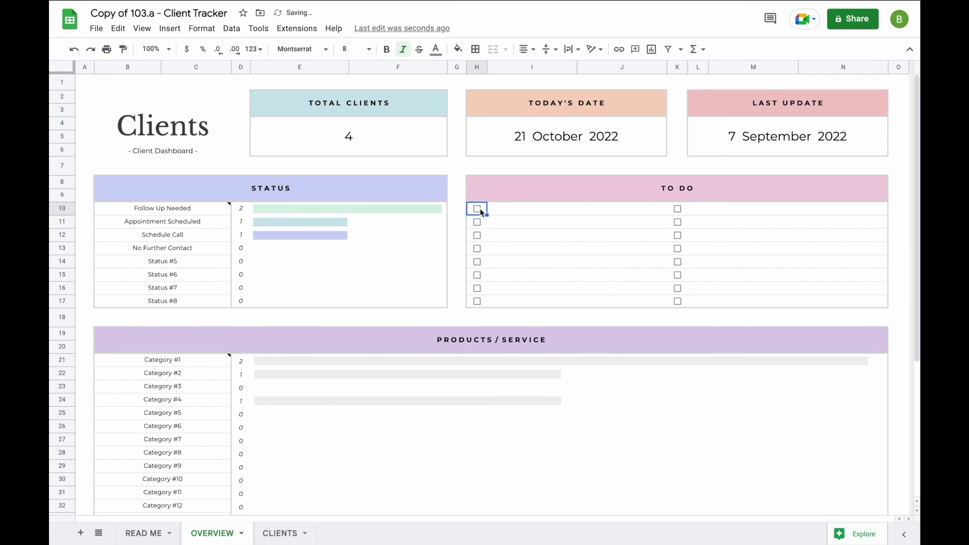
pyautogui.click(512, 213)
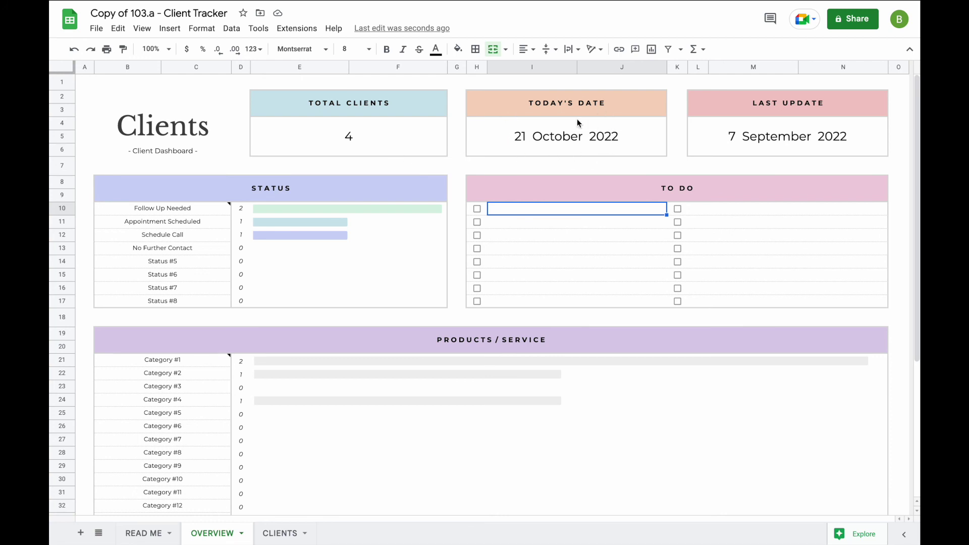
# - Set the dashboard's Last Update date to 21 September 2022 with the date picker
pyautogui.doubleClick(794, 140)
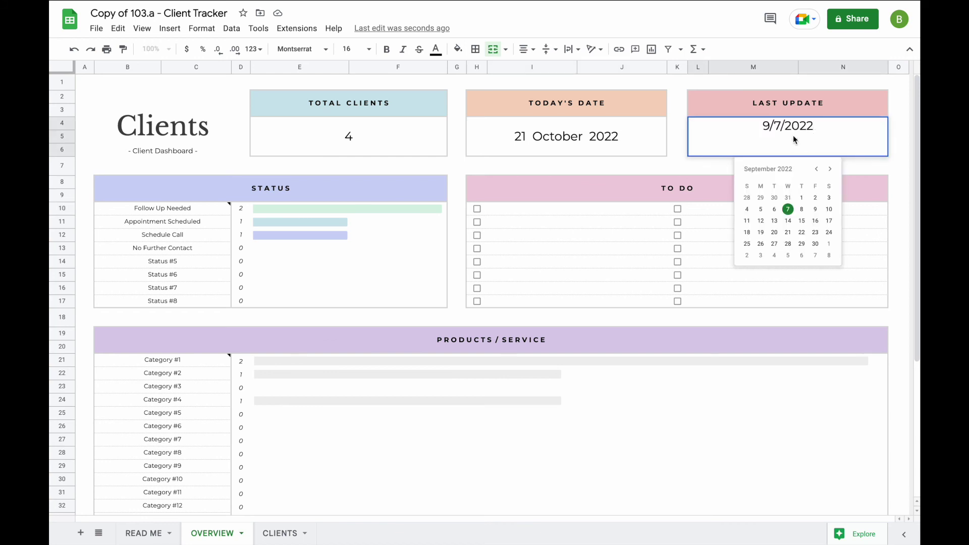
pyautogui.click(789, 235)
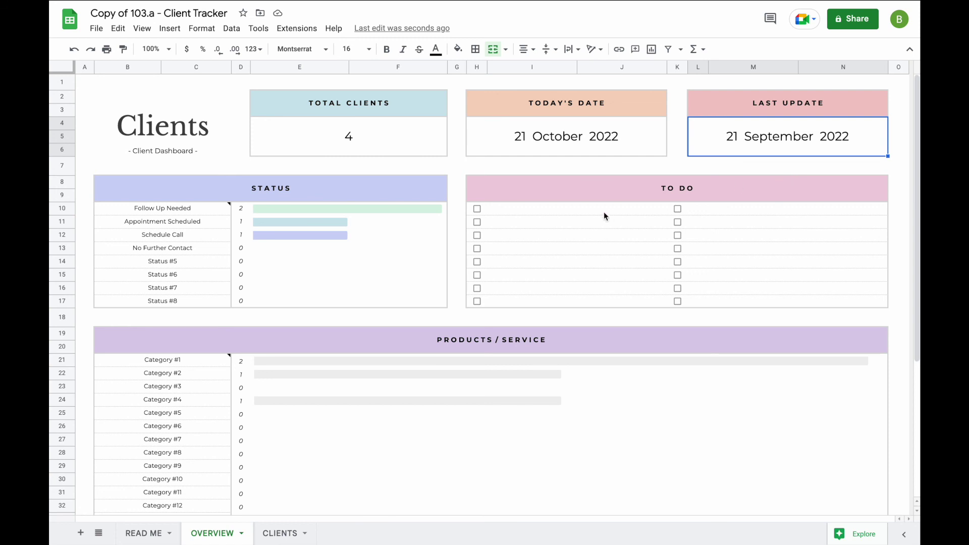
pyautogui.click(578, 216)
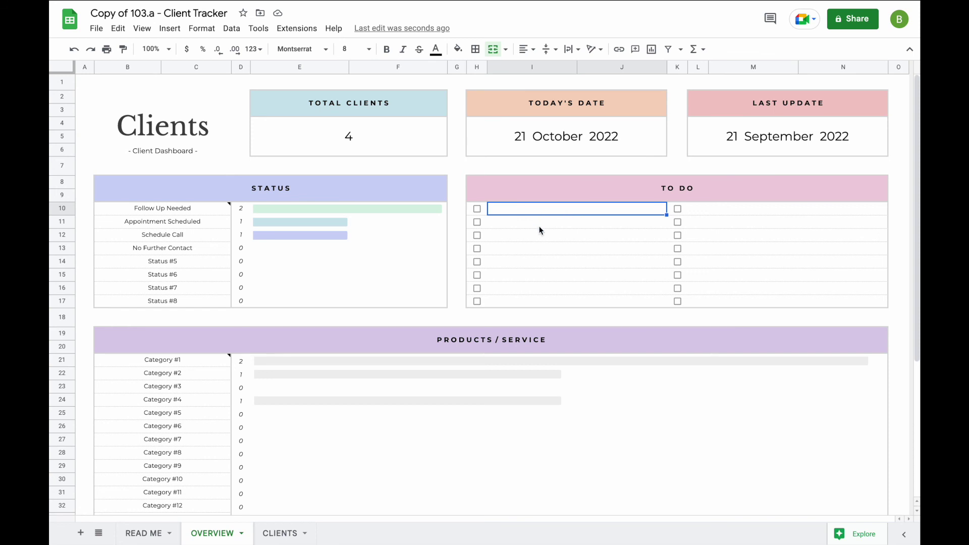
pyautogui.click(83, 86)
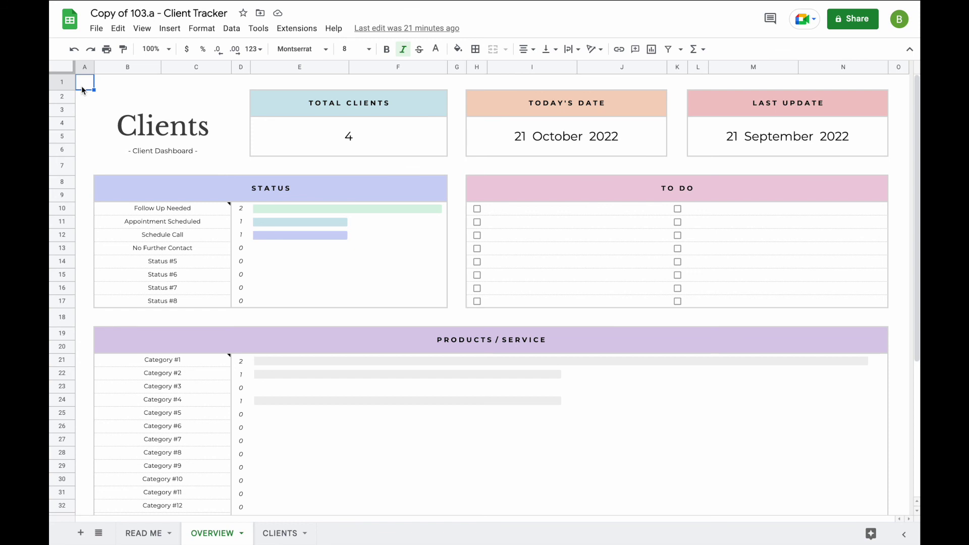